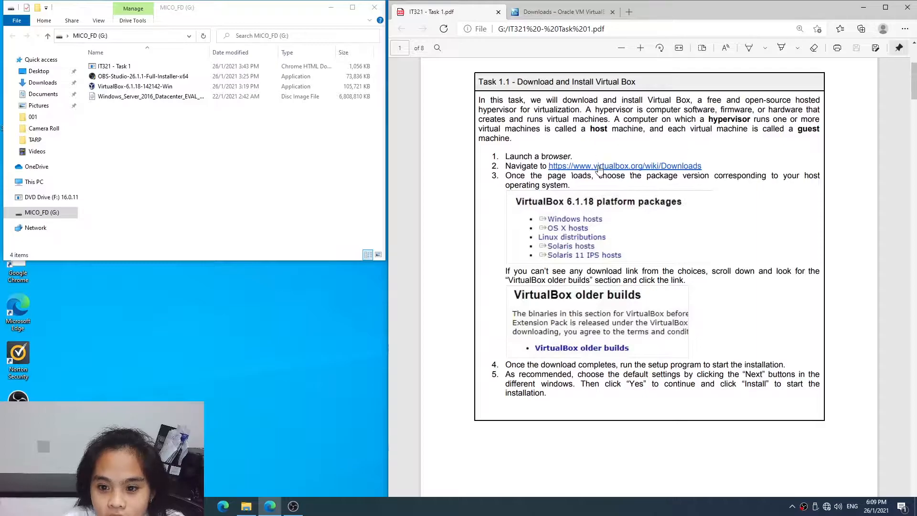
- Open the VirtualBox downloads link from Task 1.1 and examine the VirtualBox 6.1.18 platform packages, closing the duplicate page
right_click(600, 168)
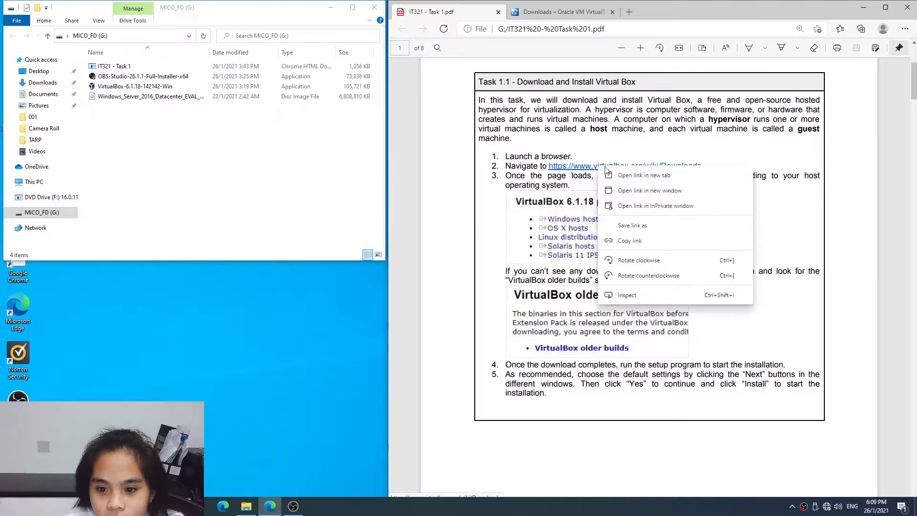
click(616, 176)
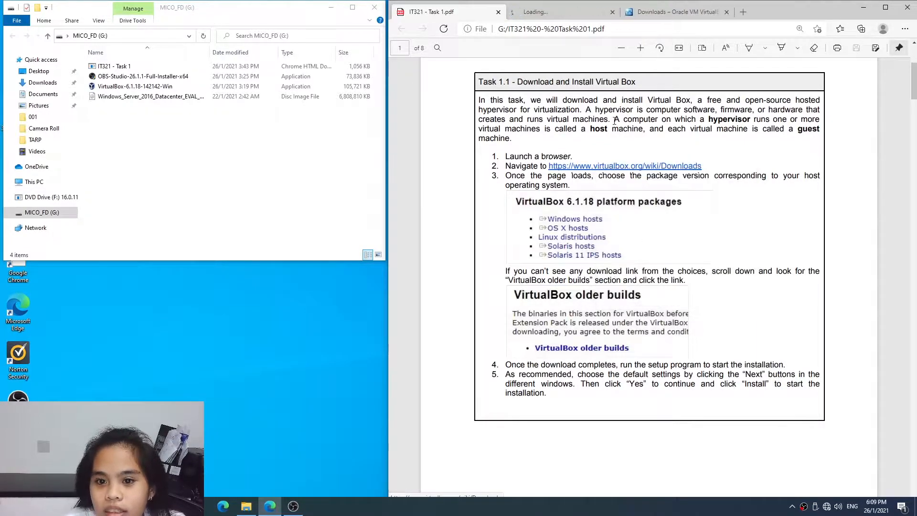
click(652, 12)
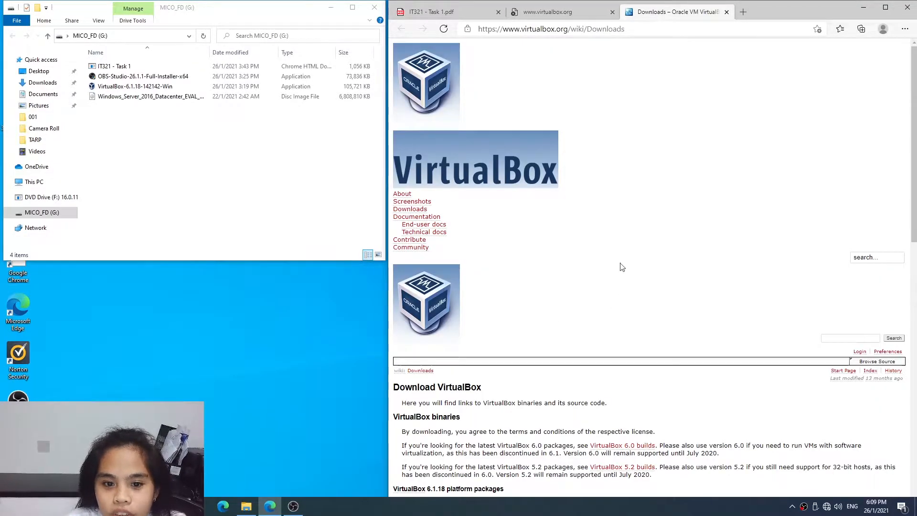
scroll(540, 271, down, 2)
scroll(538, 268, down, 2)
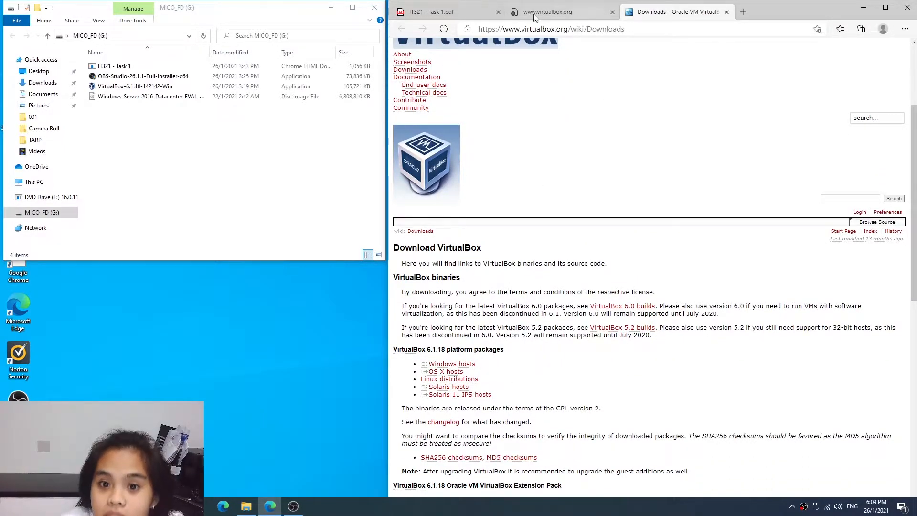
click(613, 13)
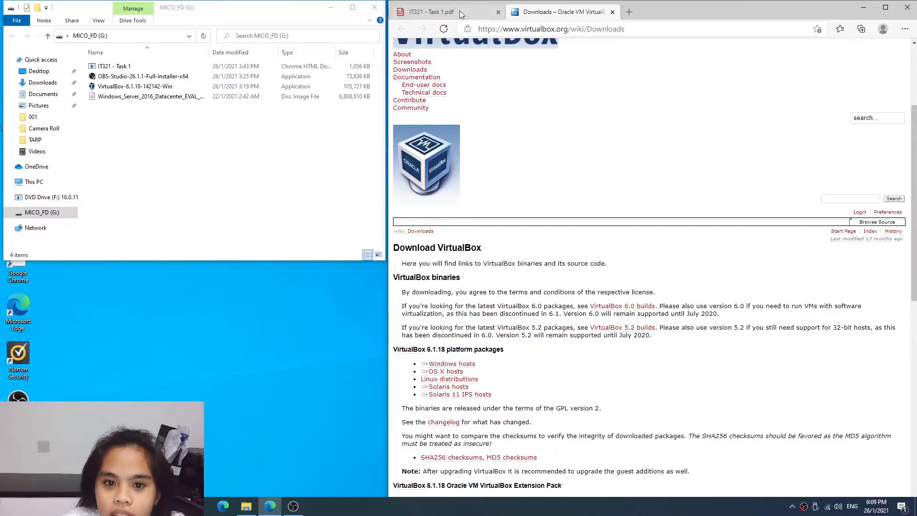
- Compare the Task 1.1 download and installation instructions in the task PDF with the VirtualBox downloads page
click(463, 11)
scroll(620, 300, down, 2)
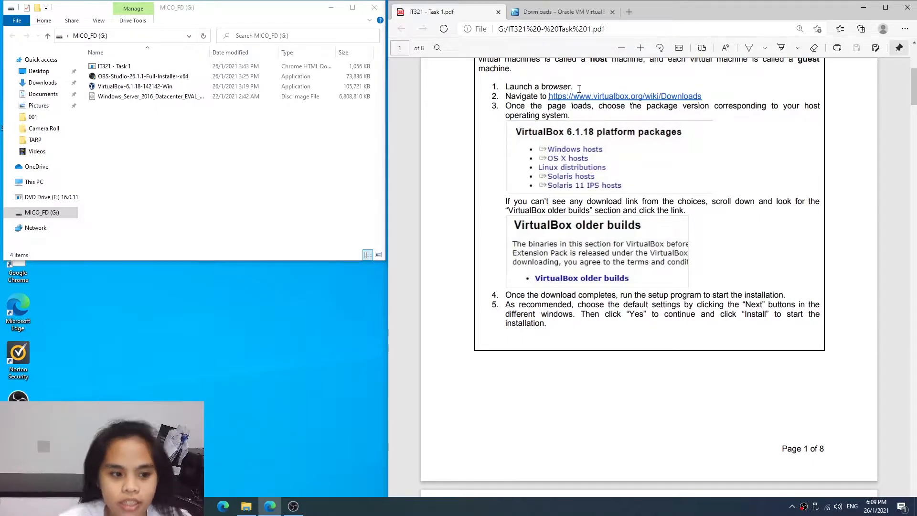
click(549, 11)
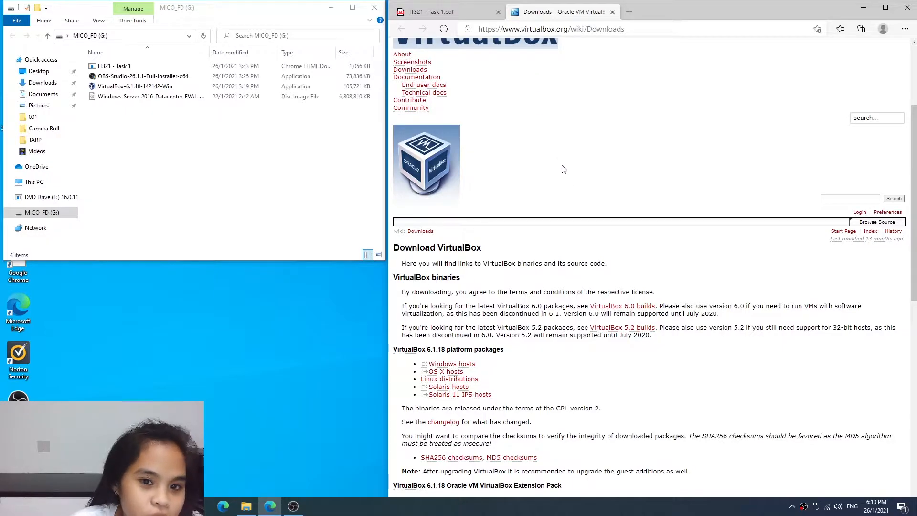
click(439, 16)
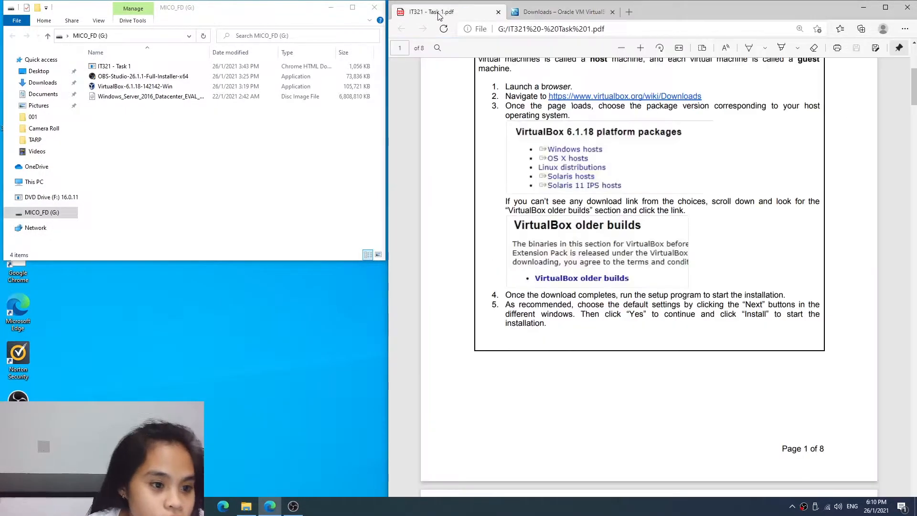
- Run the VirtualBox-6.1.18-142142-Win installer with the default settings, accept the network interfaces warning and start VirtualBox after installation
click(239, 87)
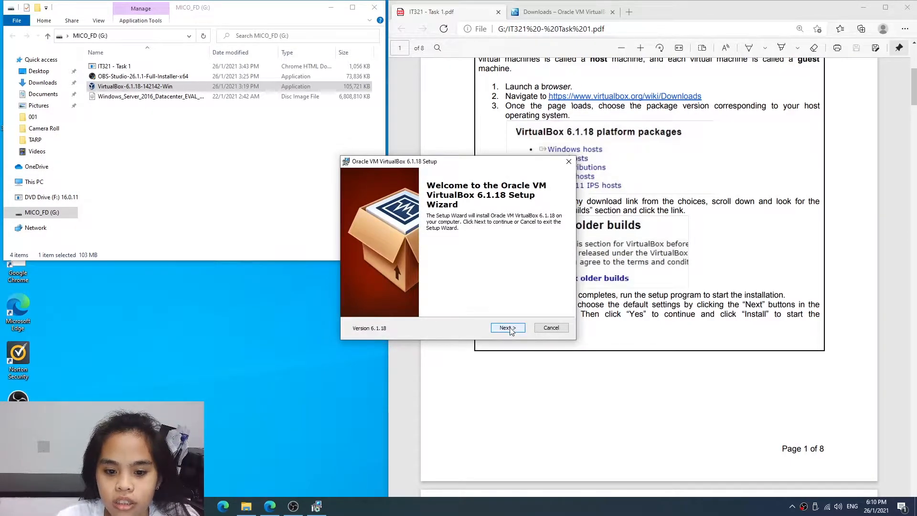
click(510, 329)
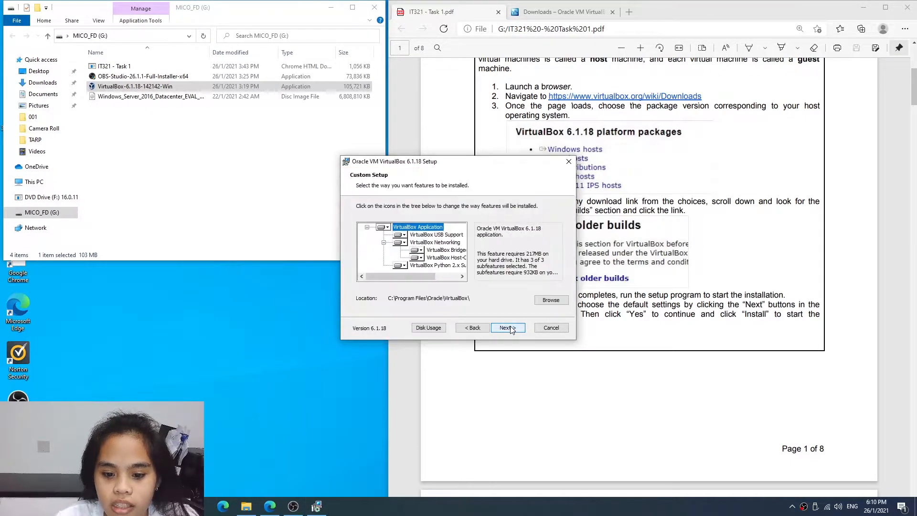
click(510, 329)
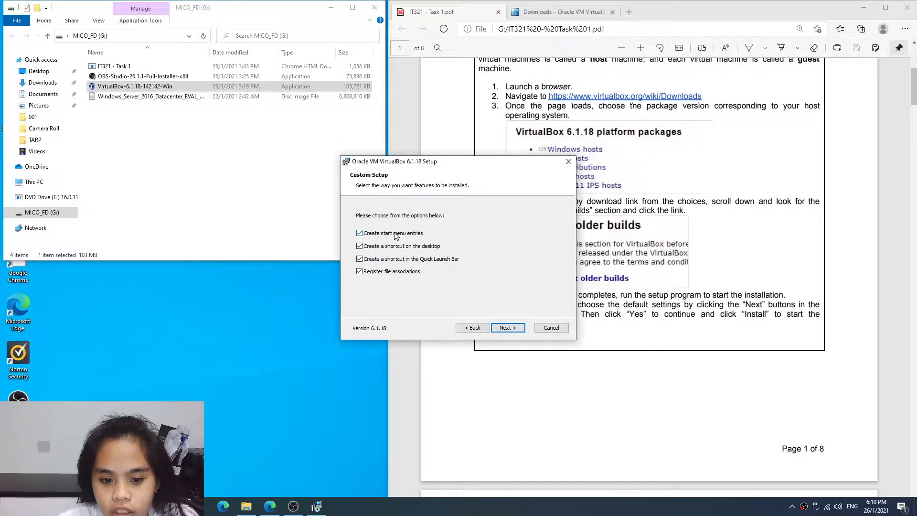
click(509, 328)
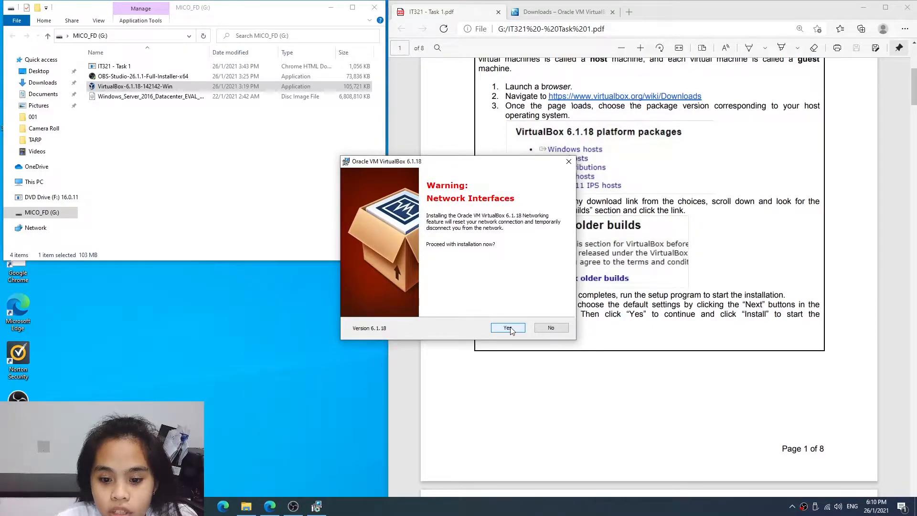
click(509, 328)
click(508, 328)
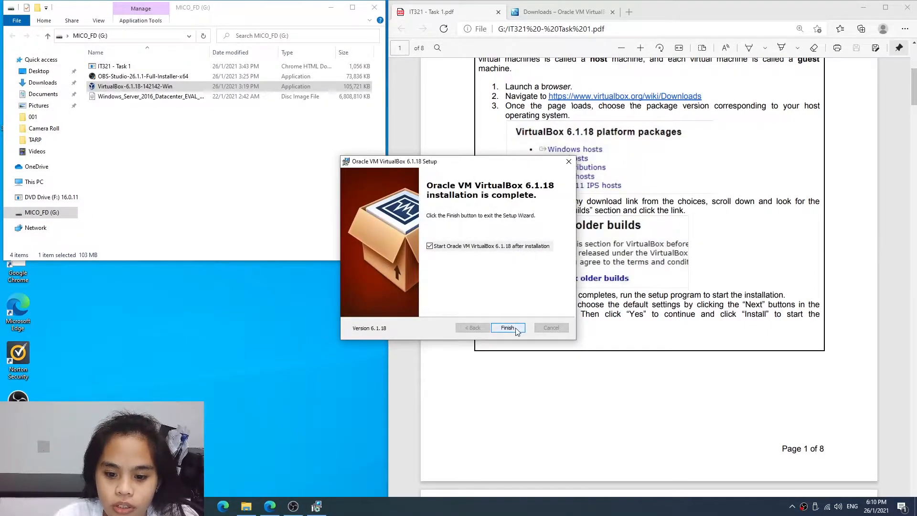
click(507, 328)
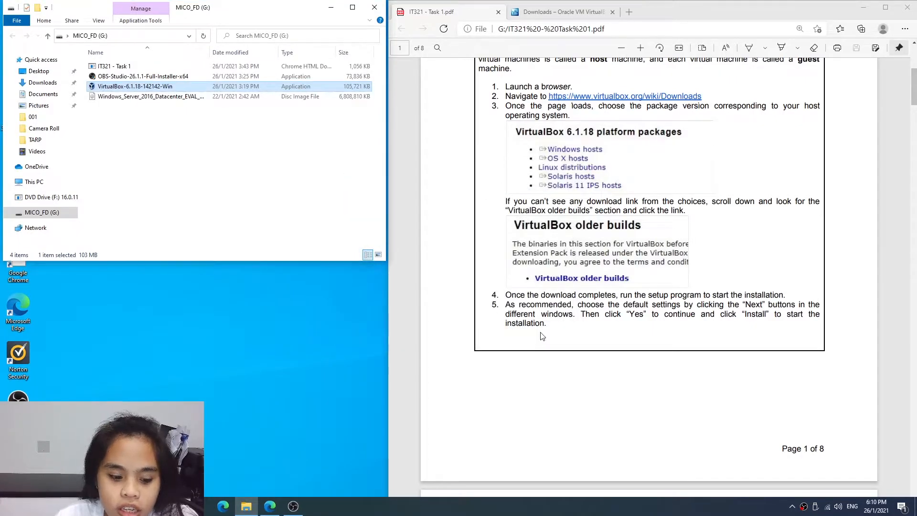
- Go to the Task 1.2 instructions in the task PDF and bring the Oracle VM VirtualBox Manager window to the front
click(566, 191)
scroll(531, 133, down, 5)
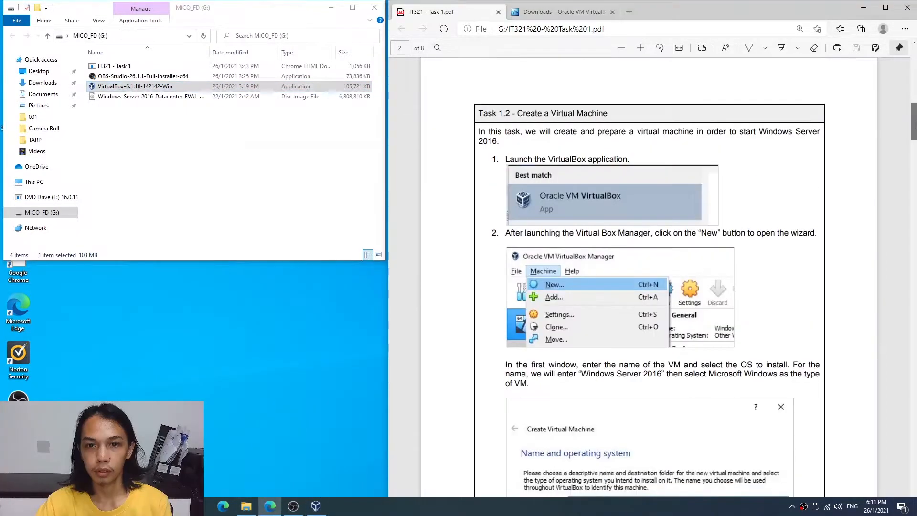
scroll(531, 132, up, 1)
scroll(531, 132, down, 1)
scroll(544, 109, up, 1)
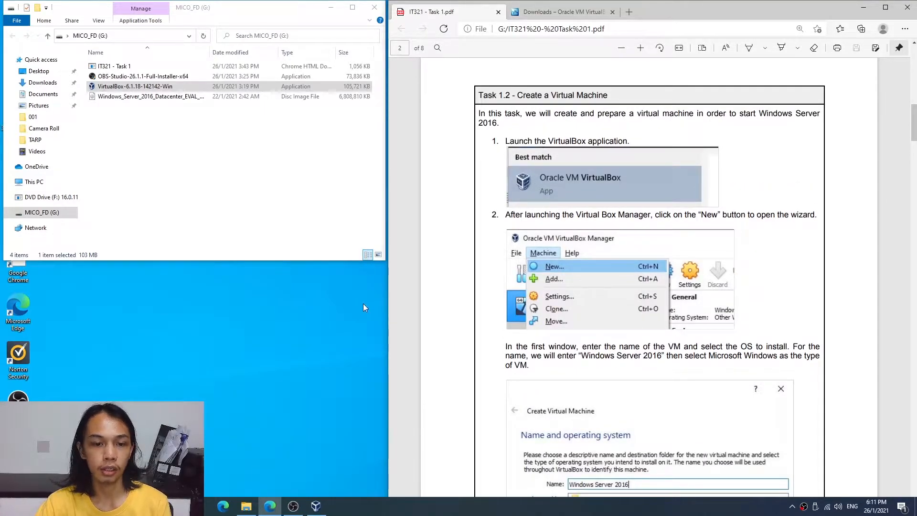
click(316, 507)
drag(490, 138, 476, 103)
key(alt+Tab)
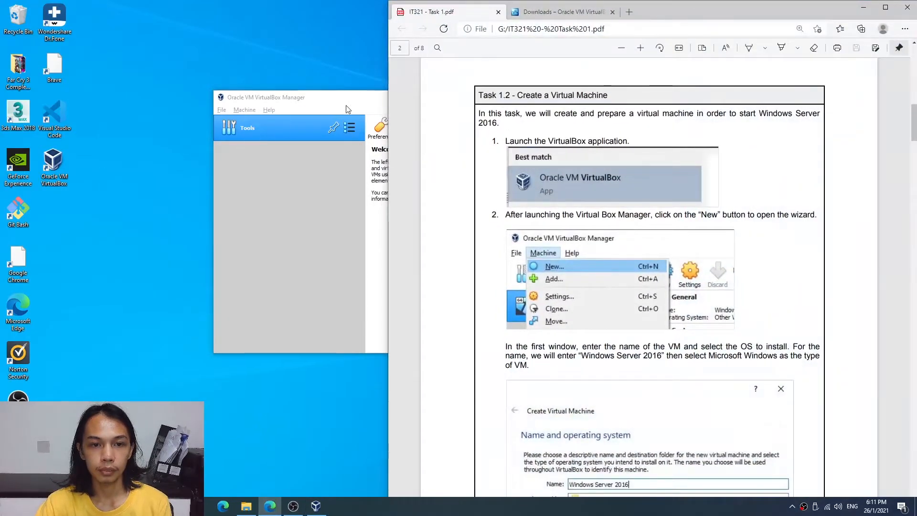
click(348, 105)
drag(438, 99, 297, 101)
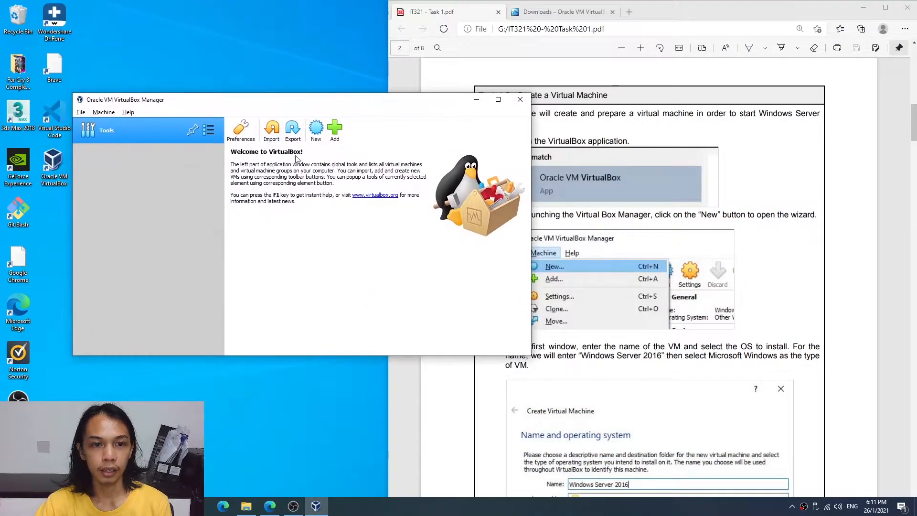
- Set up a new virtual machine named Windows Server 2016 with 2048 MB of memory and choose to create a virtual hard disk now
click(316, 128)
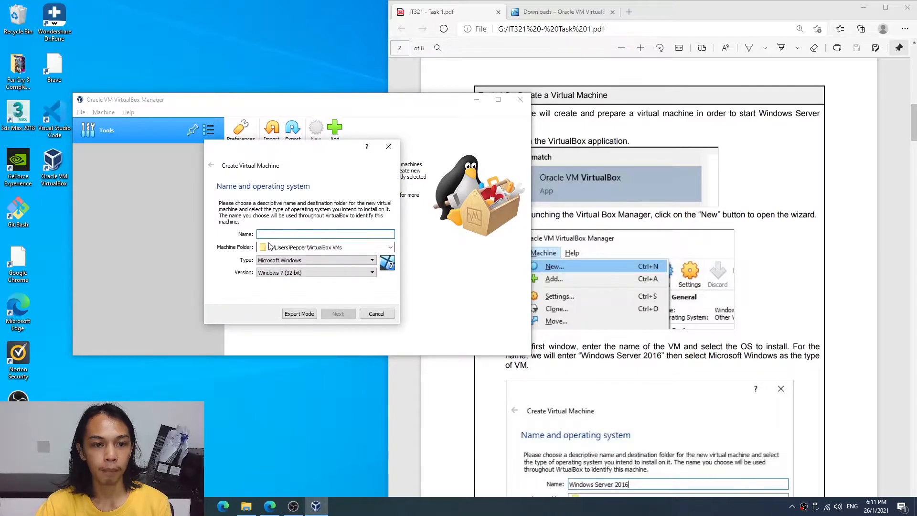
text(Windows Server 2016)
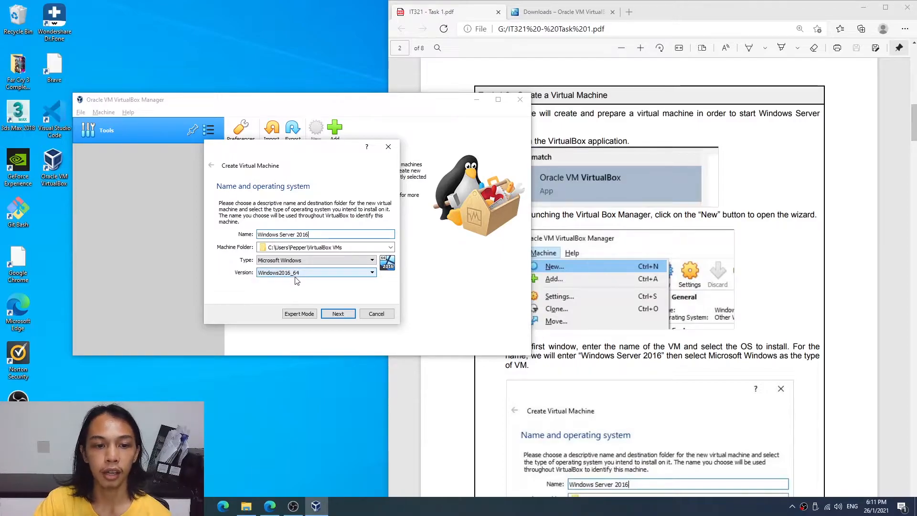
click(339, 316)
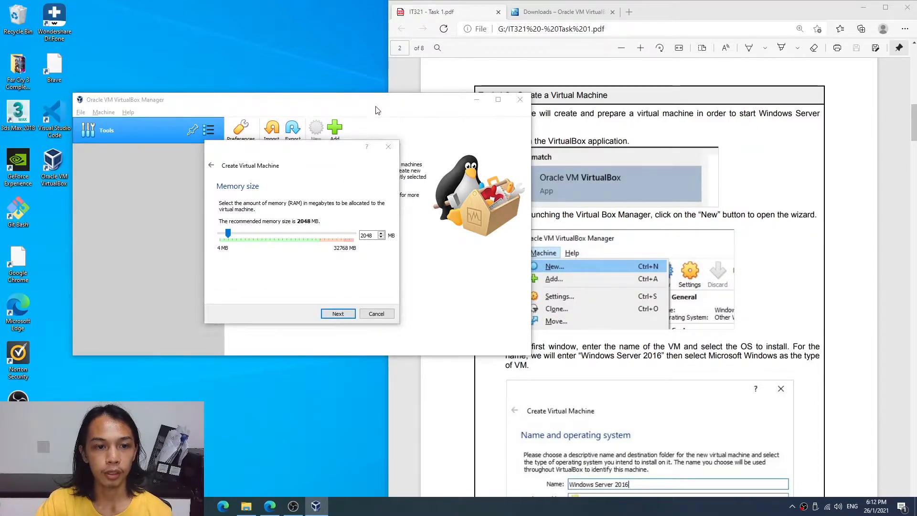
click(341, 314)
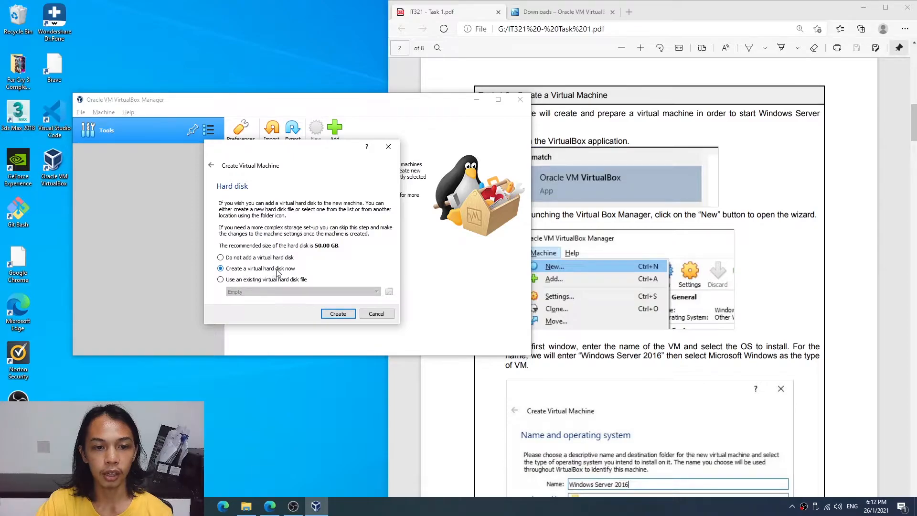
click(339, 314)
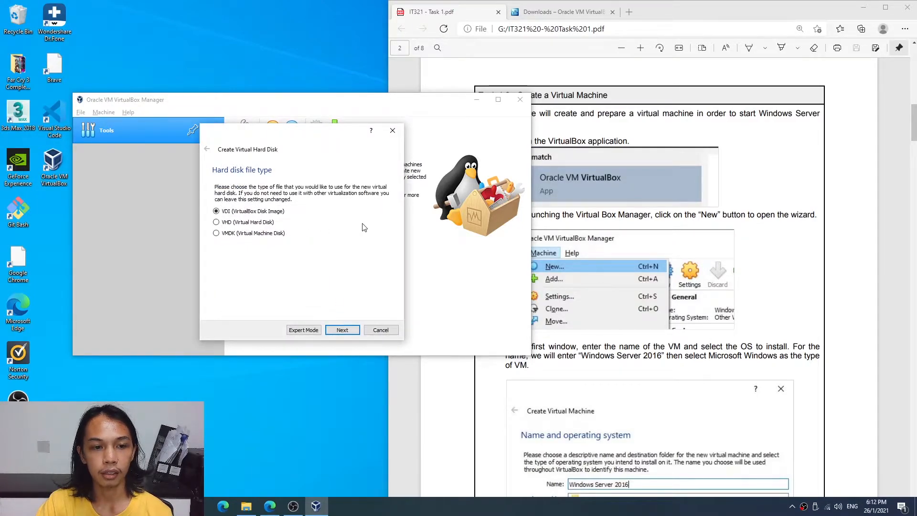
- Create the virtual hard disk as a dynamically allocated VHD (Virtual Hard Disk) of 50.00 GB, checking the choice against the task PDF
scroll(474, 268, down, 15)
scroll(726, 252, down, 1)
scroll(725, 252, down, 4)
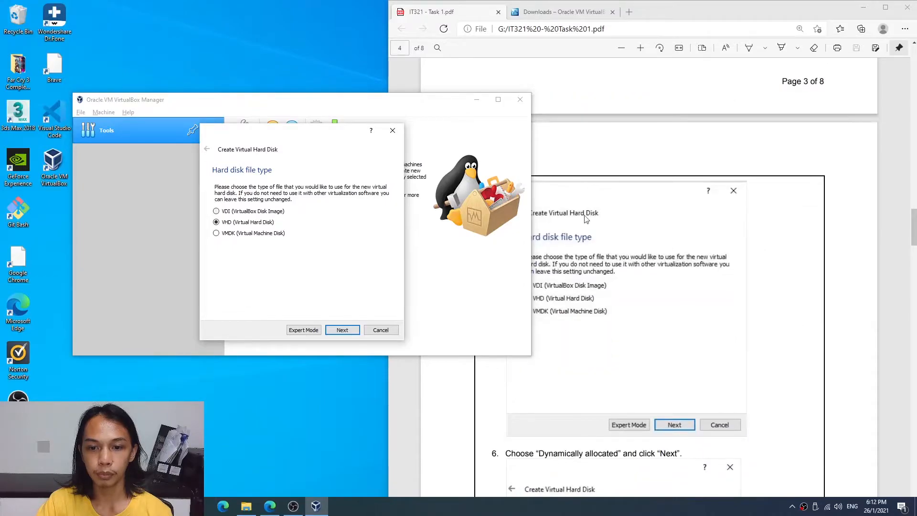
scroll(671, 199, up, 5)
click(402, 106)
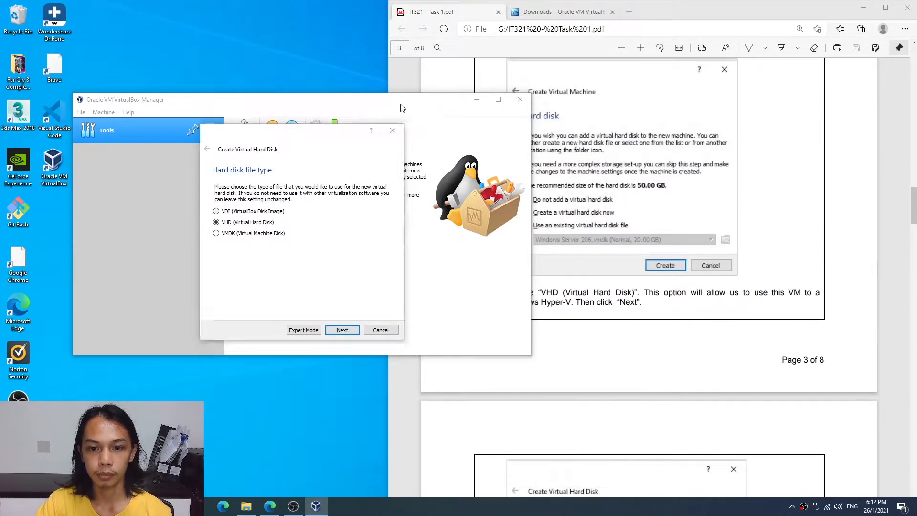
click(841, 234)
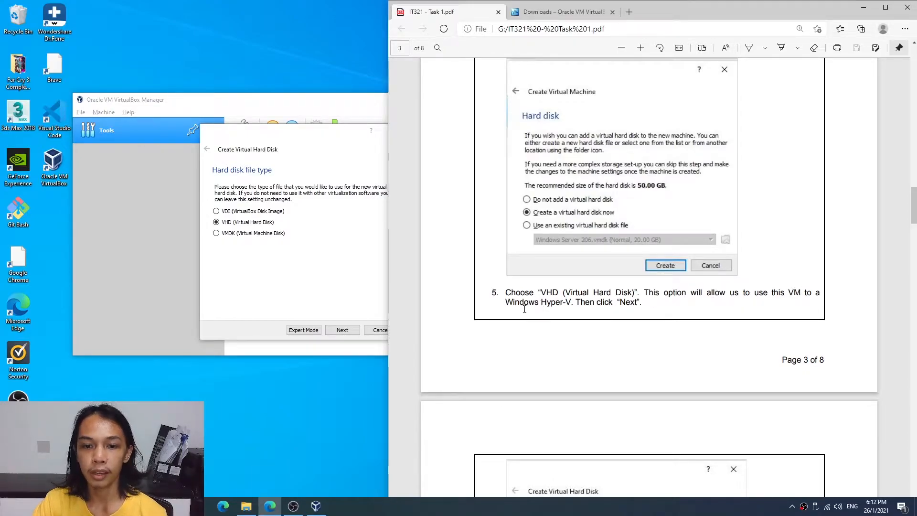
click(328, 145)
click(347, 332)
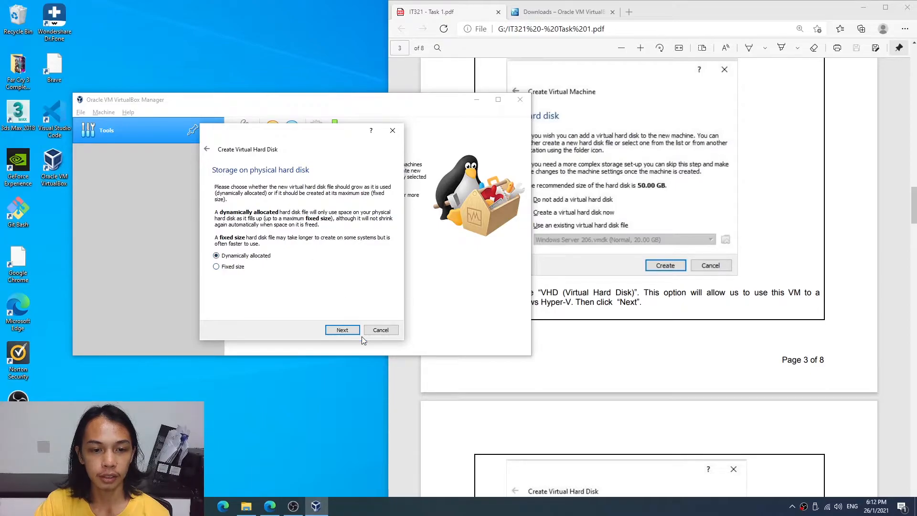
click(345, 331)
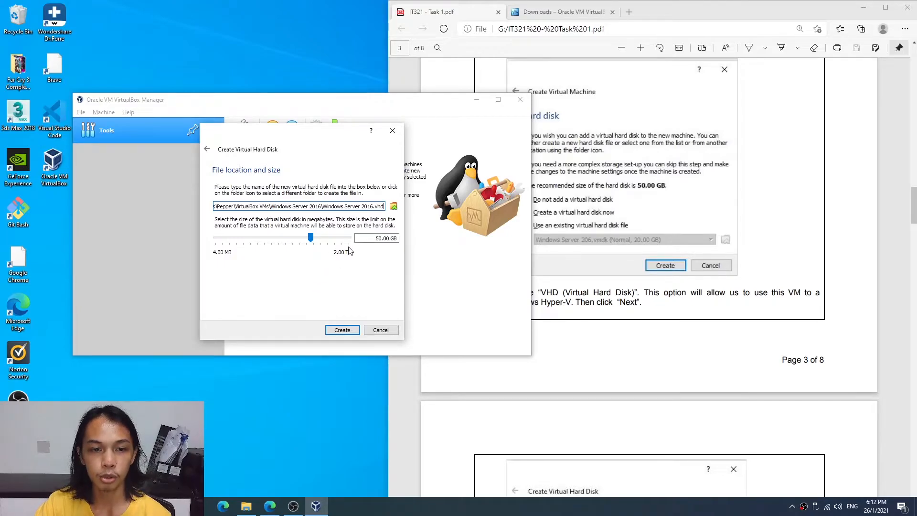
click(342, 330)
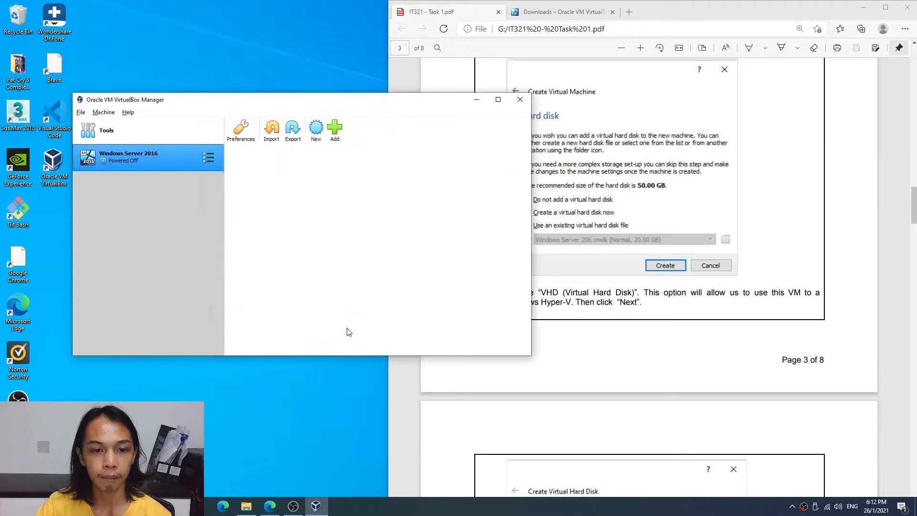
- Examine the Task 1.3 virtual machine configuration instructions in the task PDF, including how to add a NAT network
drag(374, 115, 373, 159)
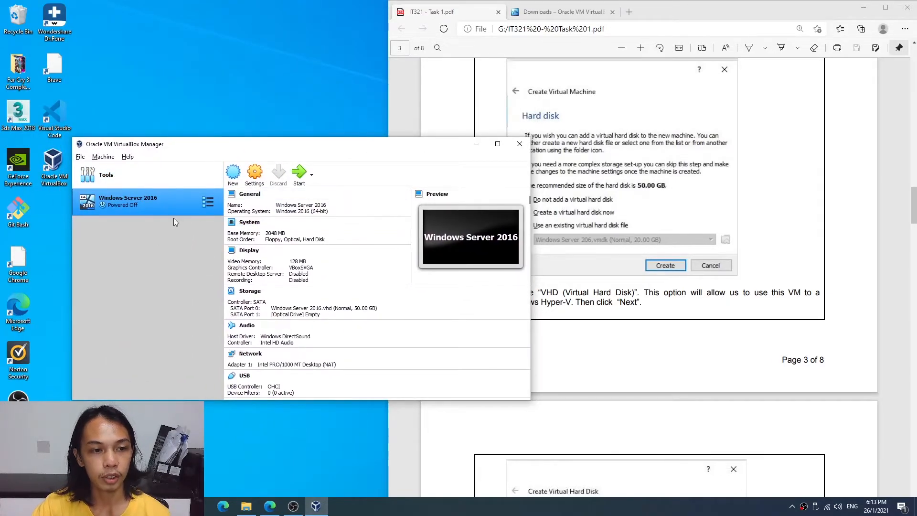
click(776, 177)
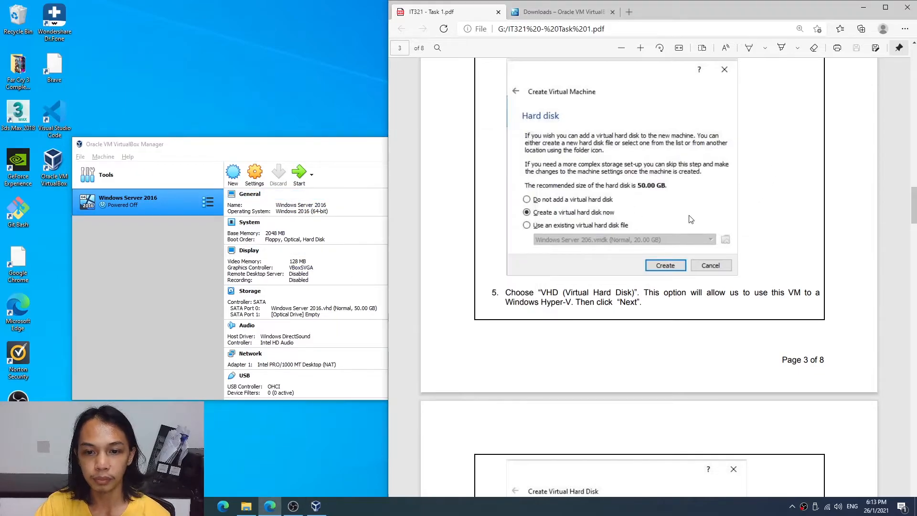
scroll(690, 217, down, 15)
scroll(690, 218, down, 5)
scroll(690, 218, up, 6)
scroll(690, 218, down, 5)
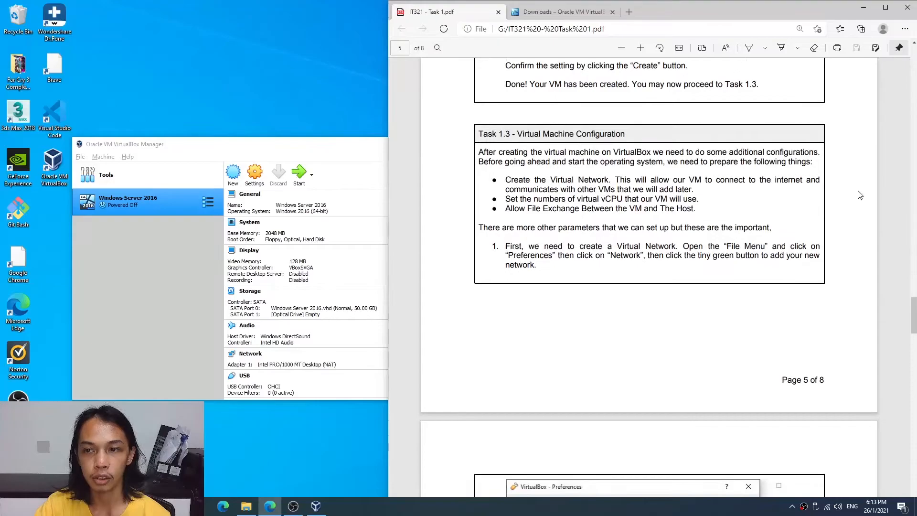
drag(912, 314, 913, 316)
scroll(571, 159, down, 1)
scroll(571, 159, up, 1)
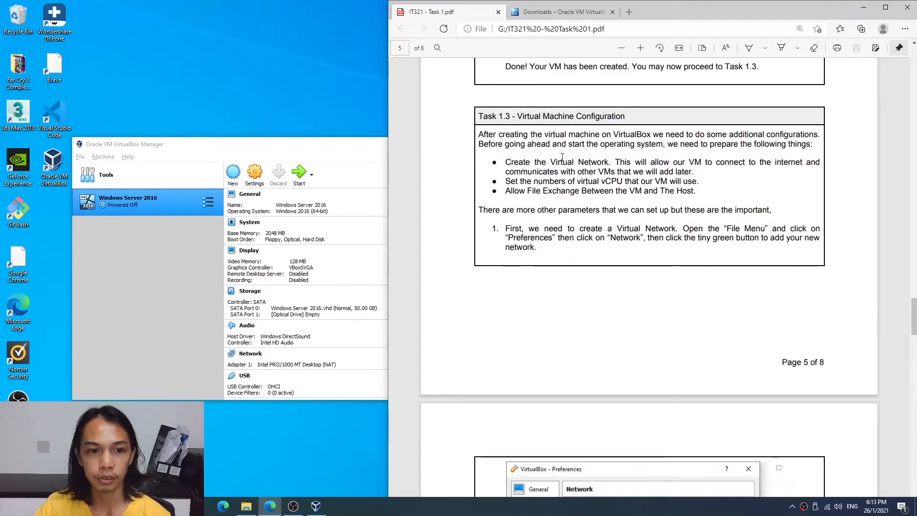
scroll(617, 231, down, 7)
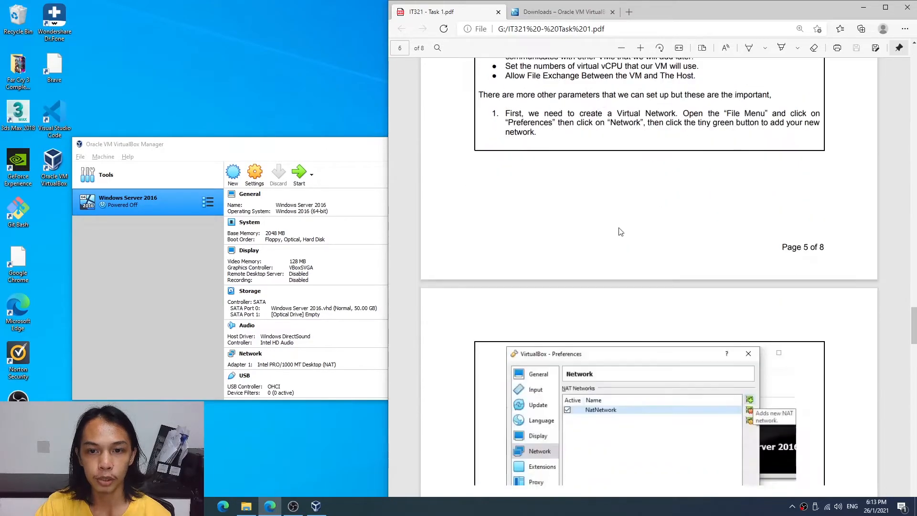
scroll(526, 157, up, 2)
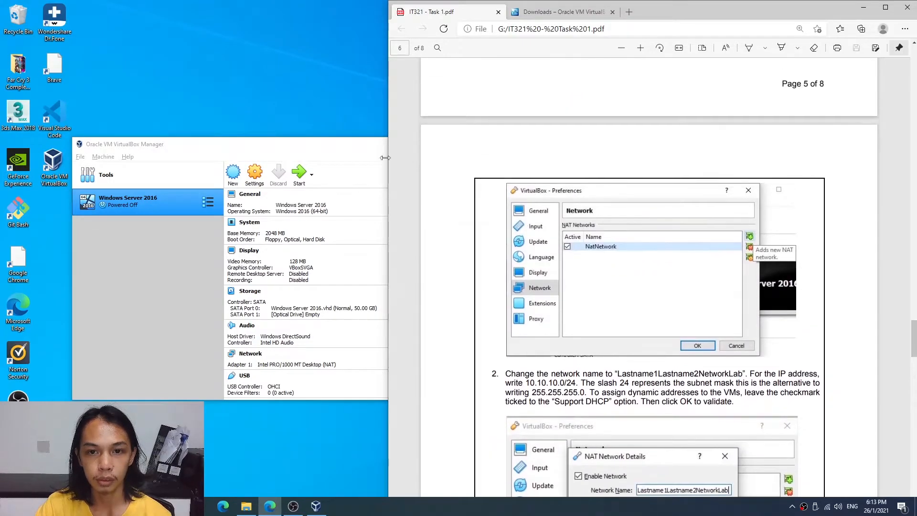
- Add a new NAT network in the global network preferences of VirtualBox and open its details
click(317, 148)
drag(317, 148, 228, 136)
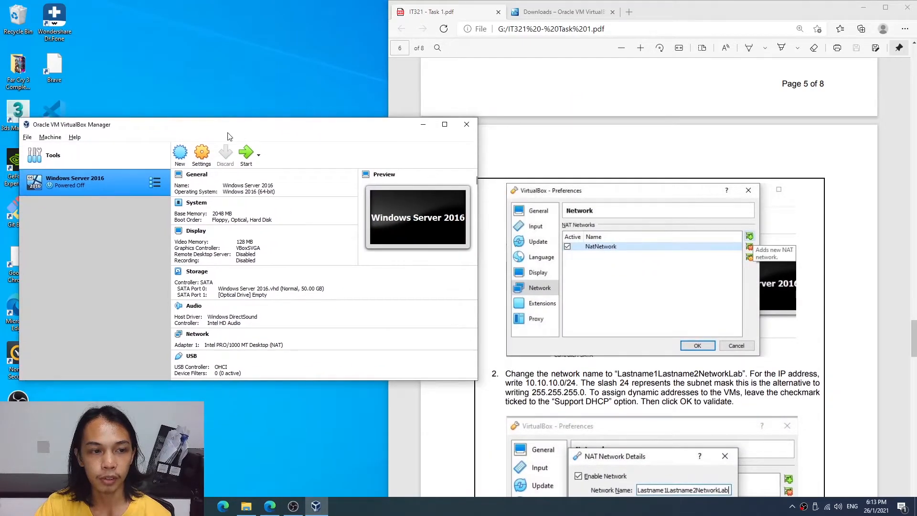
click(28, 137)
click(56, 152)
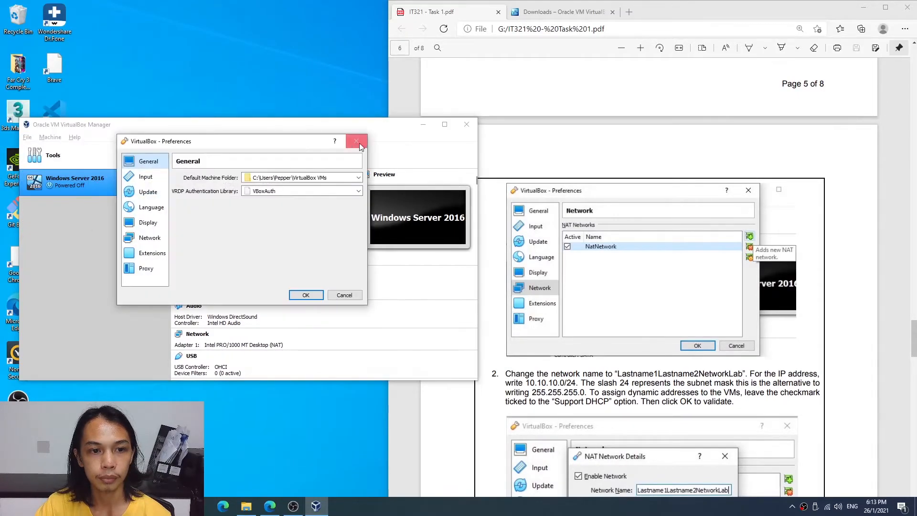
click(148, 239)
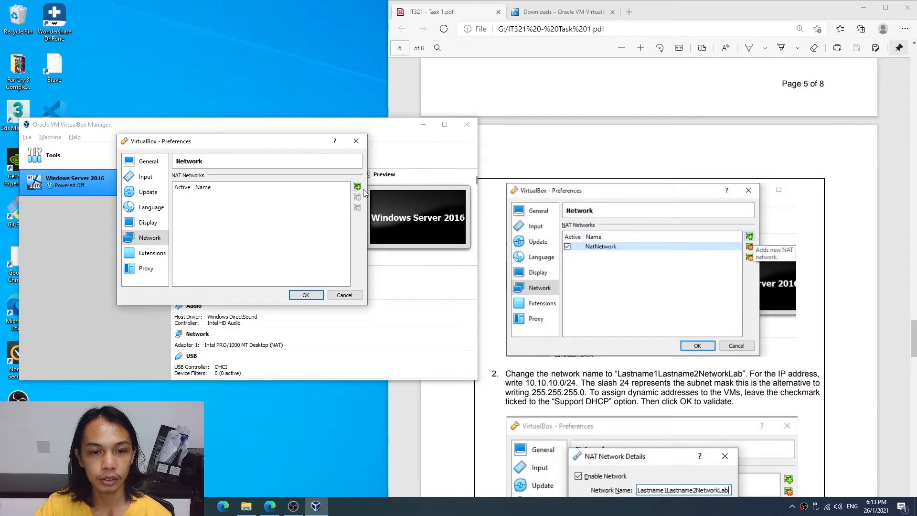
right_click(230, 197)
click(265, 190)
- Name the NAT network with the two students' last names followed by NetworkLab
drag(288, 193, 181, 204)
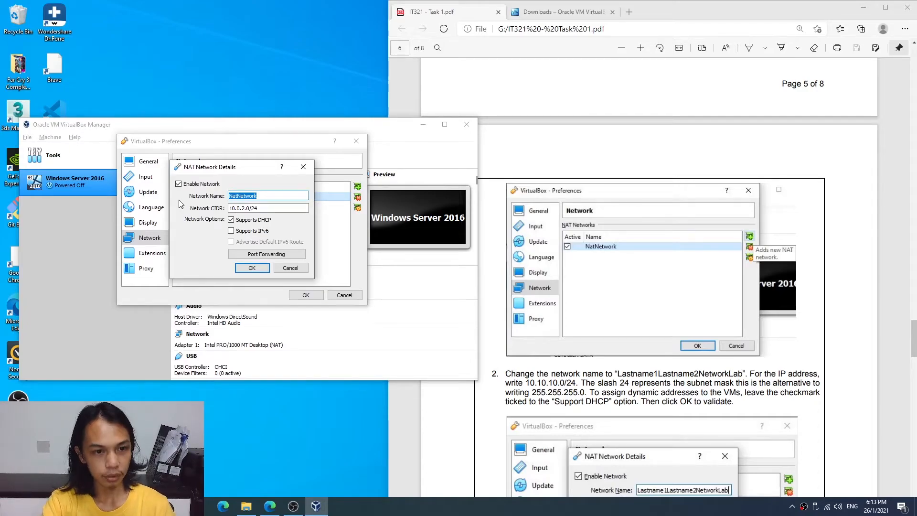
text(LagangSO)
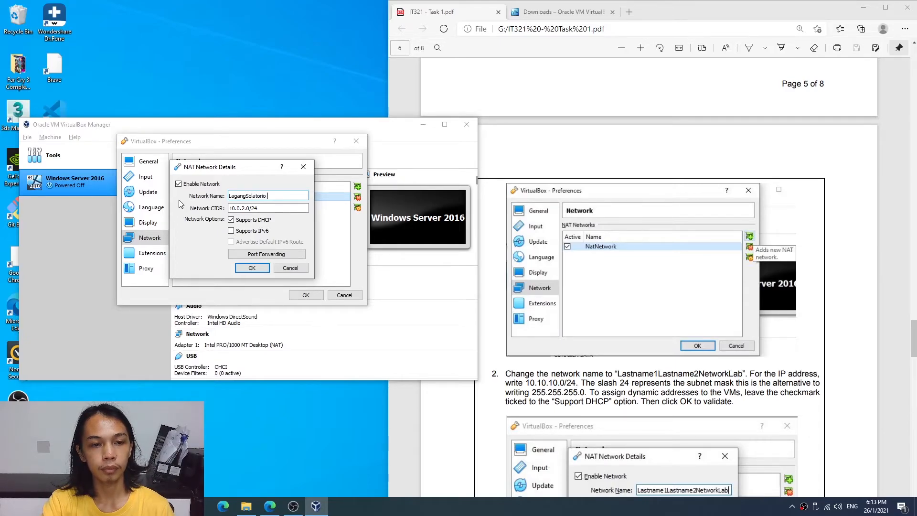
text(latorioNetworkLab)
- Set the NAT network's CIDR to 10.10.10.0/24 as the task PDF instructs, and apply the network details and preferences
click(833, 196)
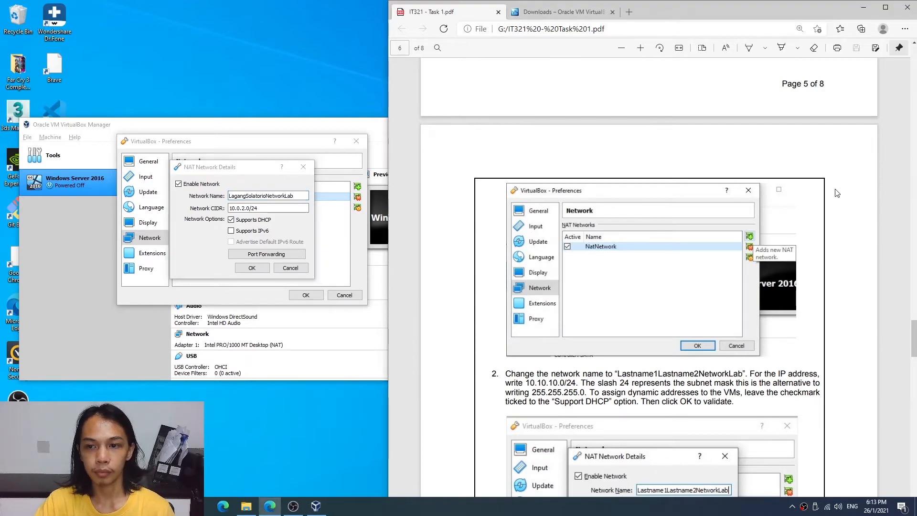
scroll(721, 238, down, 5)
scroll(721, 237, up, 3)
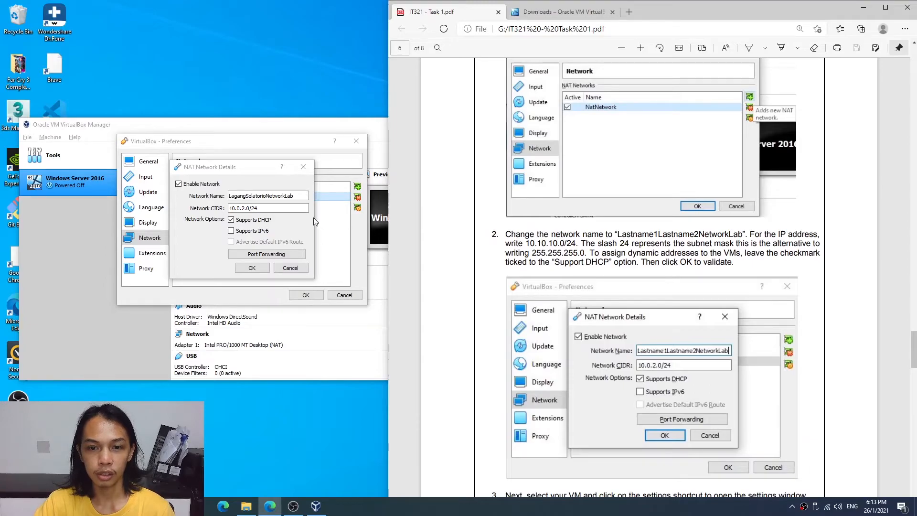
click(376, 203)
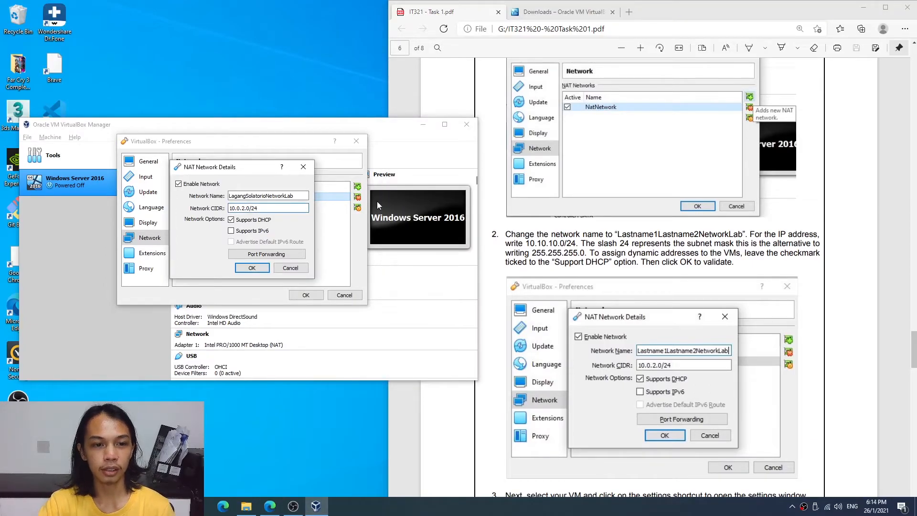
key(Left)
key(Left)
key(Left)
key(BackSpace)
key(BackSpace)
key(BackSpace)
key(BackSpace)
key(BackSpace)
text(10.10.0)
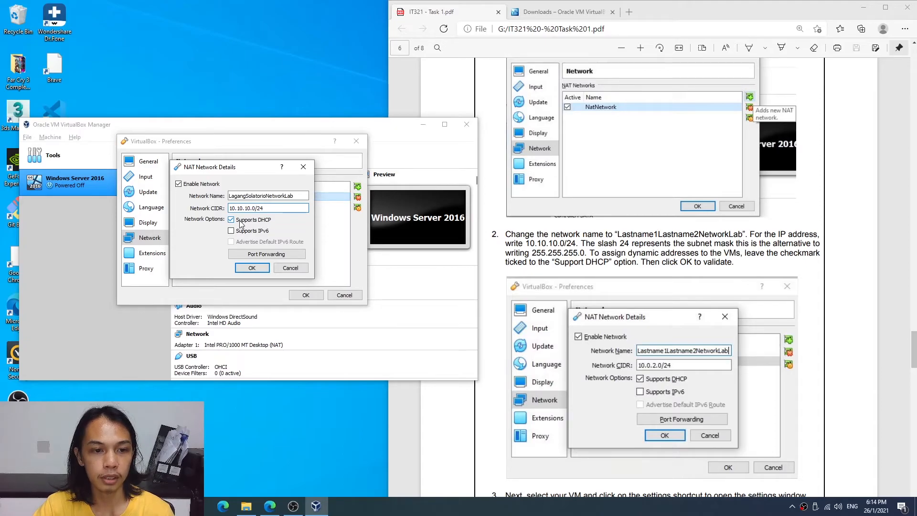
click(252, 268)
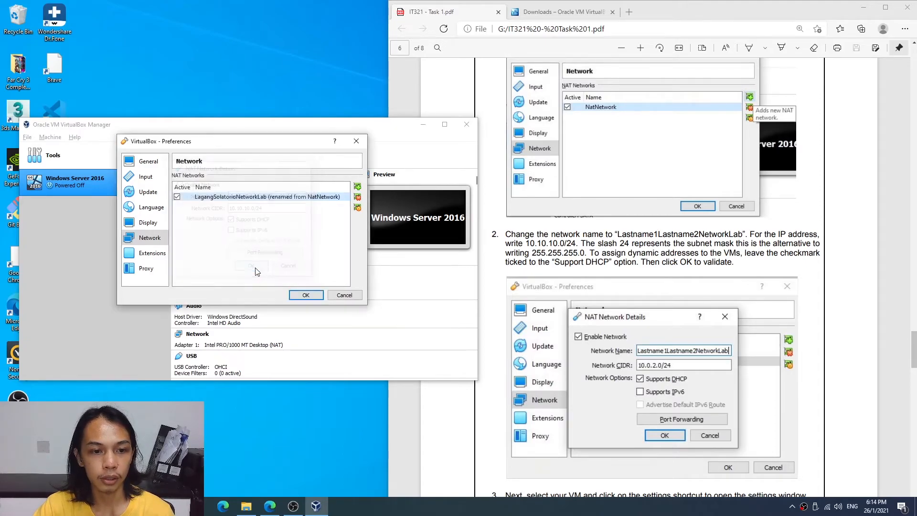
scroll(695, 283, down, 5)
click(306, 295)
- Try to set Shared Clipboard and Drag'n'Drop to Bidirectional in the Windows Server 2016 machine's advanced general settings, following the task PDF
scroll(642, 237, down, 6)
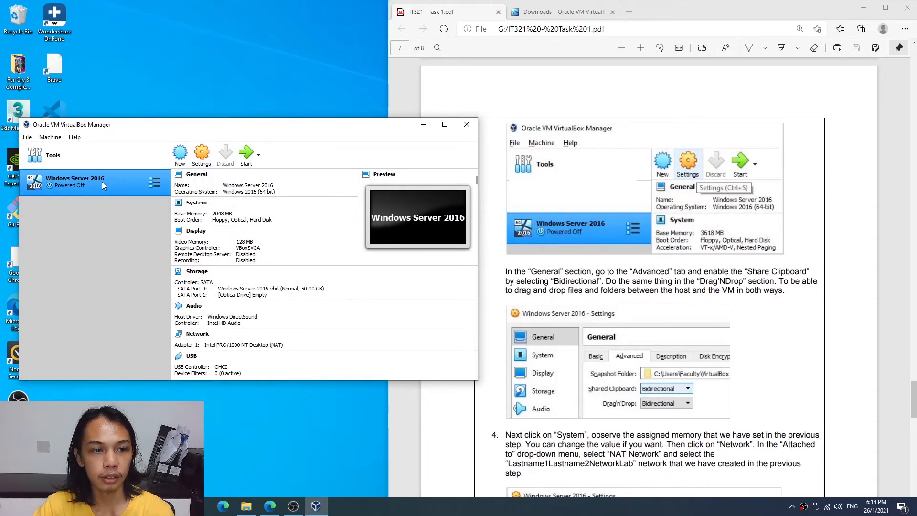
click(202, 153)
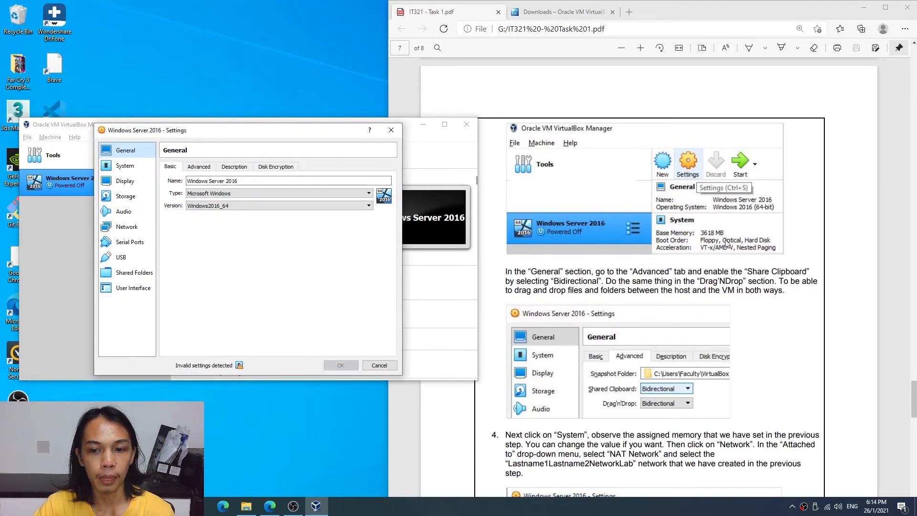
scroll(727, 244, down, 2)
scroll(727, 243, up, 2)
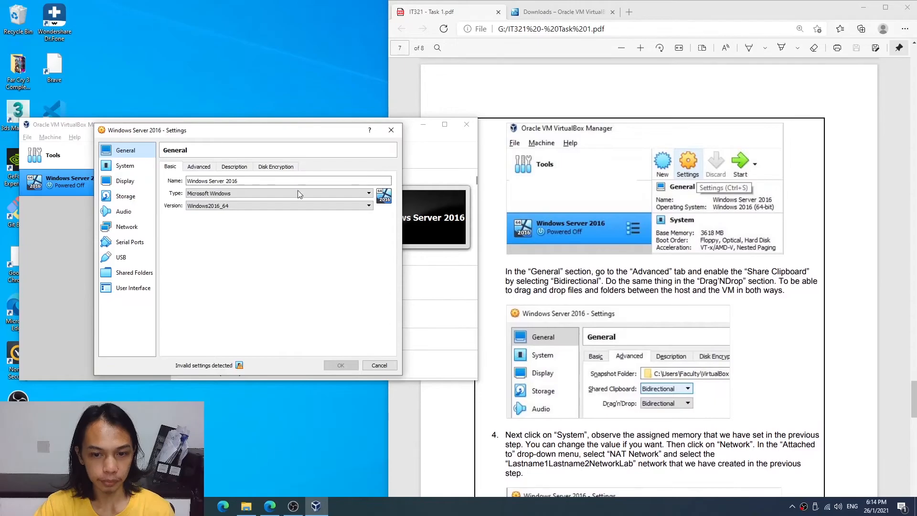
click(200, 168)
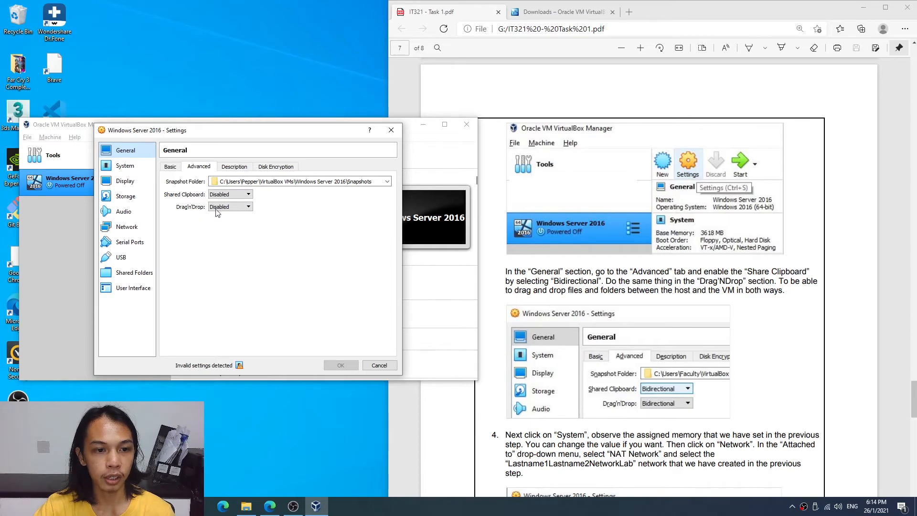
click(226, 194)
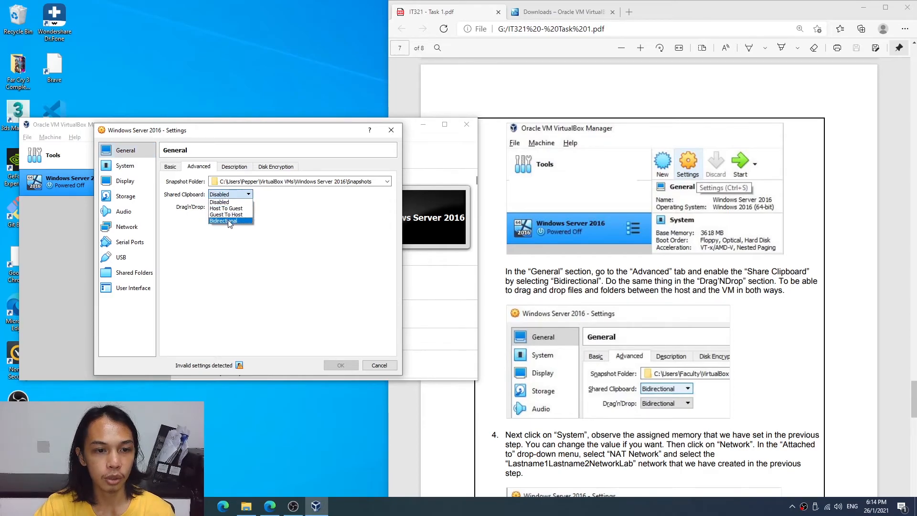
click(230, 221)
click(229, 207)
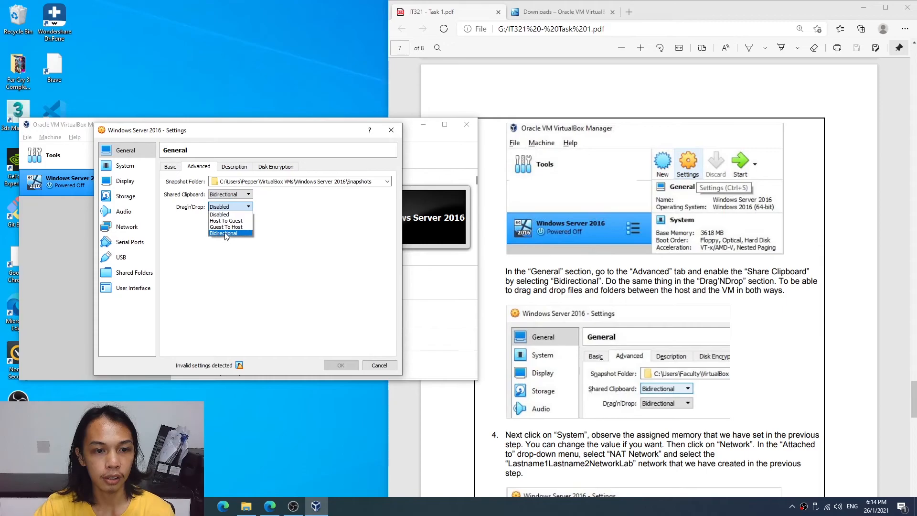
click(226, 233)
- Try to attach the virtual machine's network Adapter 1 to NAT Network, selecting the lab network just created
scroll(599, 266, down, 7)
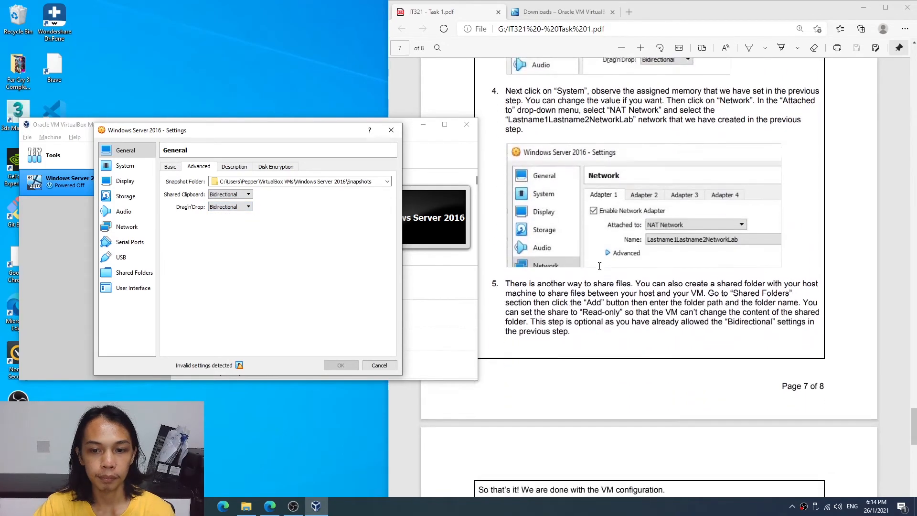
click(127, 226)
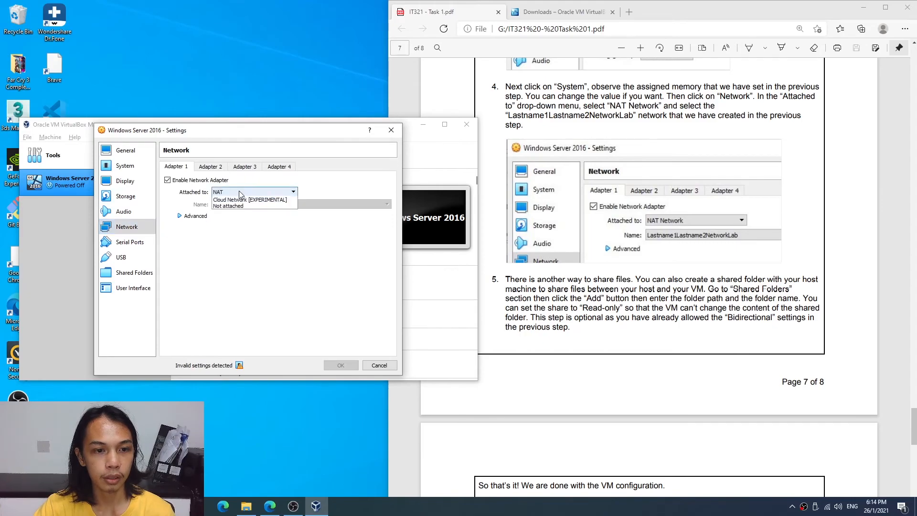
click(258, 192)
click(233, 235)
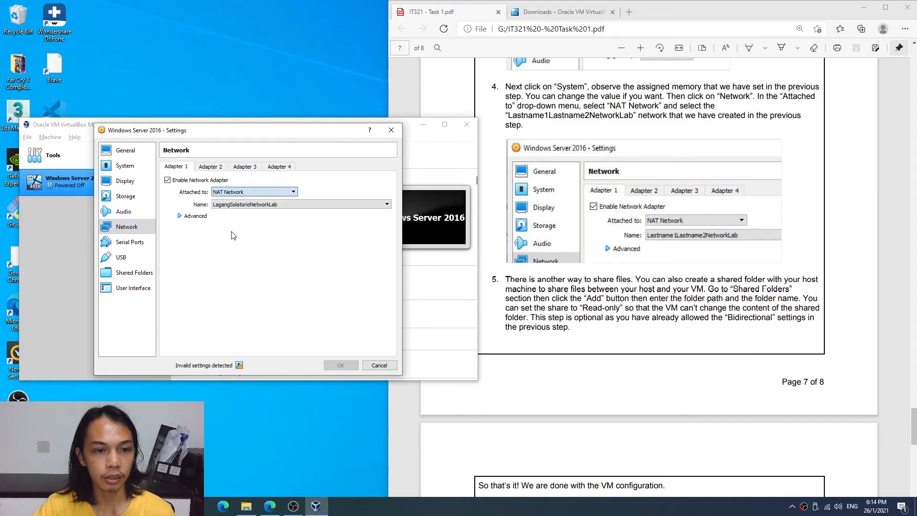
click(253, 207)
click(252, 216)
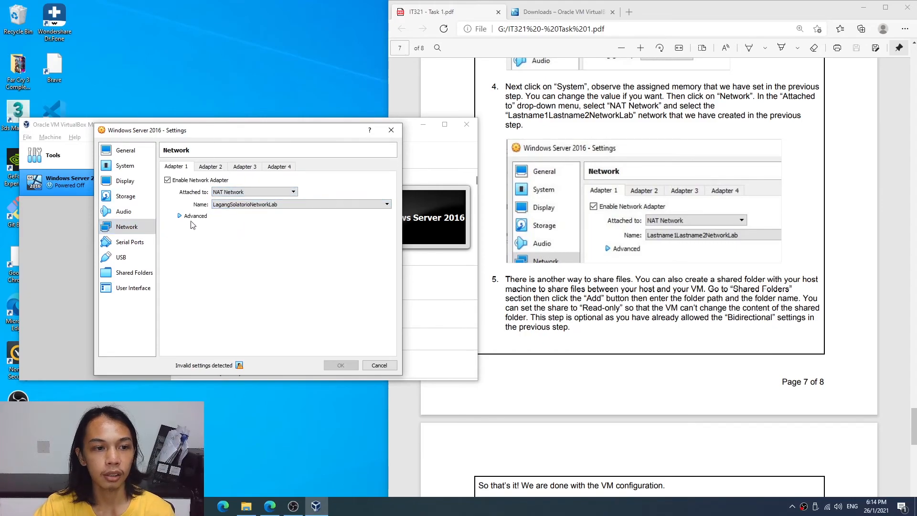
- Read the task PDF through to the end of the VM configuration and close the machine's settings without saving
click(813, 237)
scroll(813, 237, down, 8)
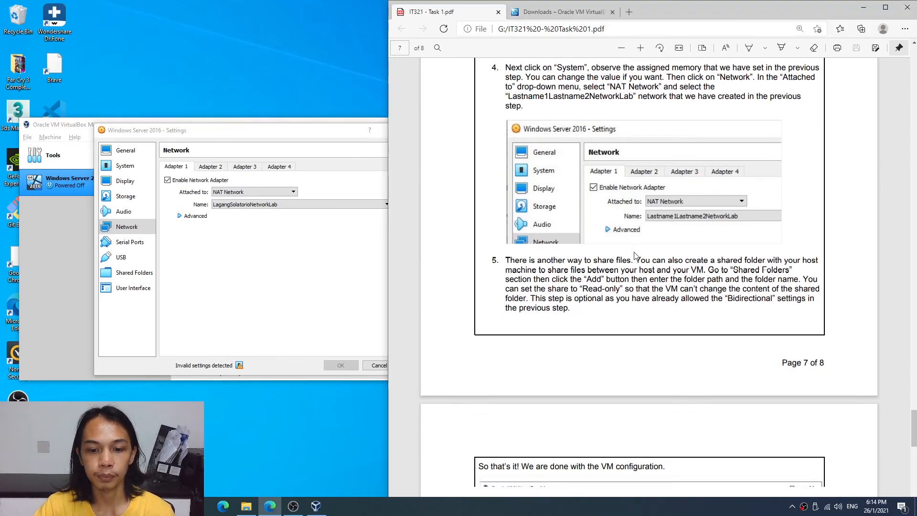
click(302, 254)
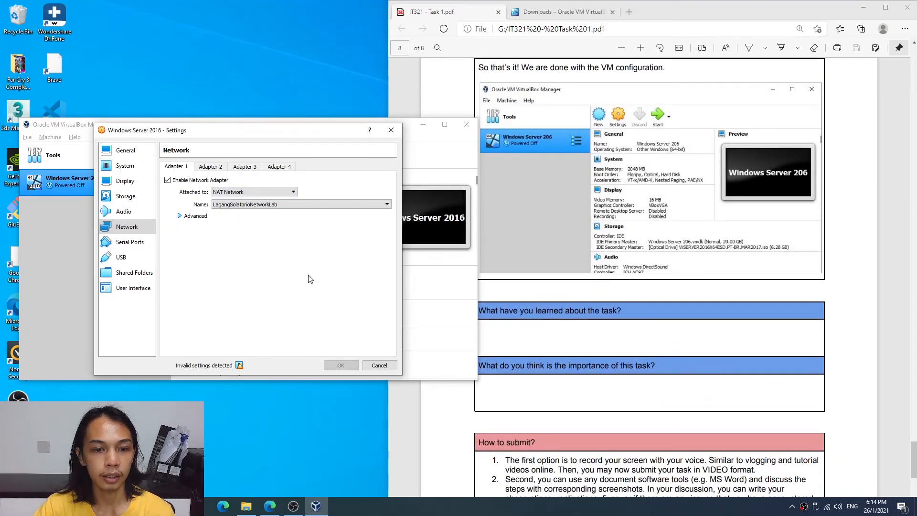
click(397, 131)
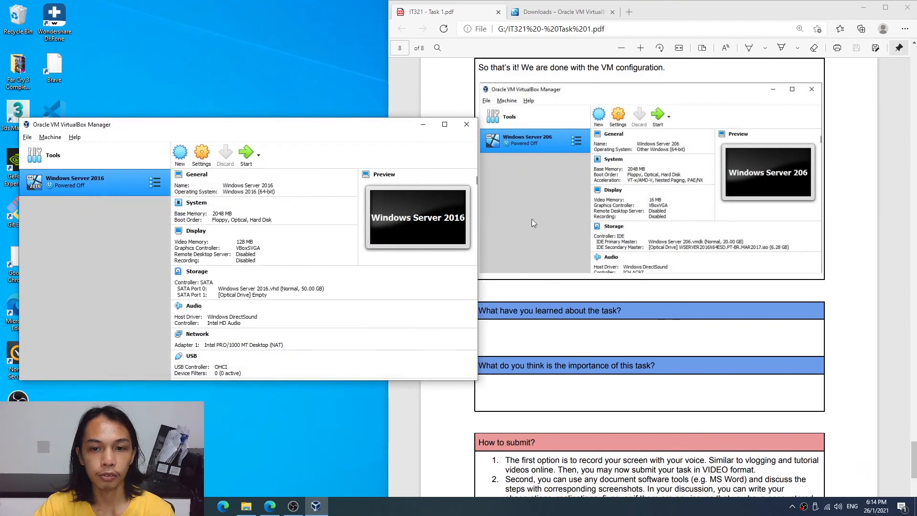
mouse_move(293, 125)
mouse_down()
mouse_move(310, 163)
mouse_move(305, 113)
mouse_up()
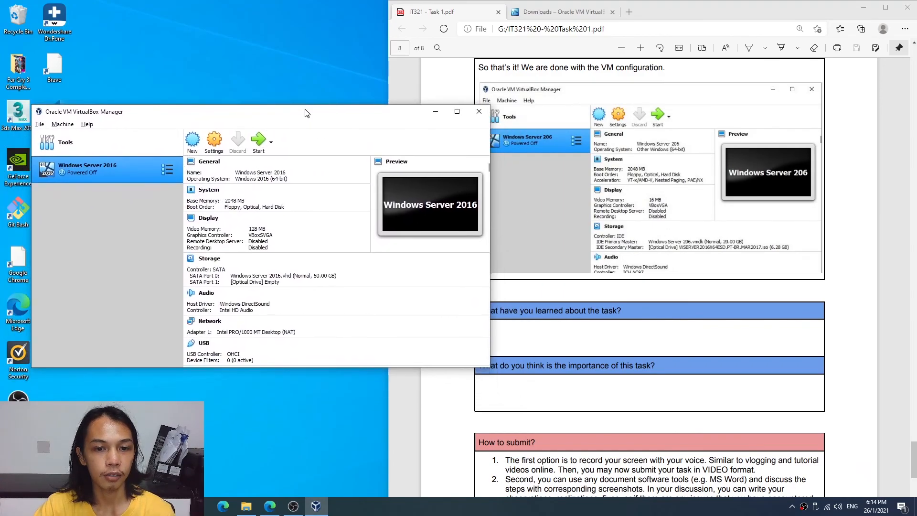